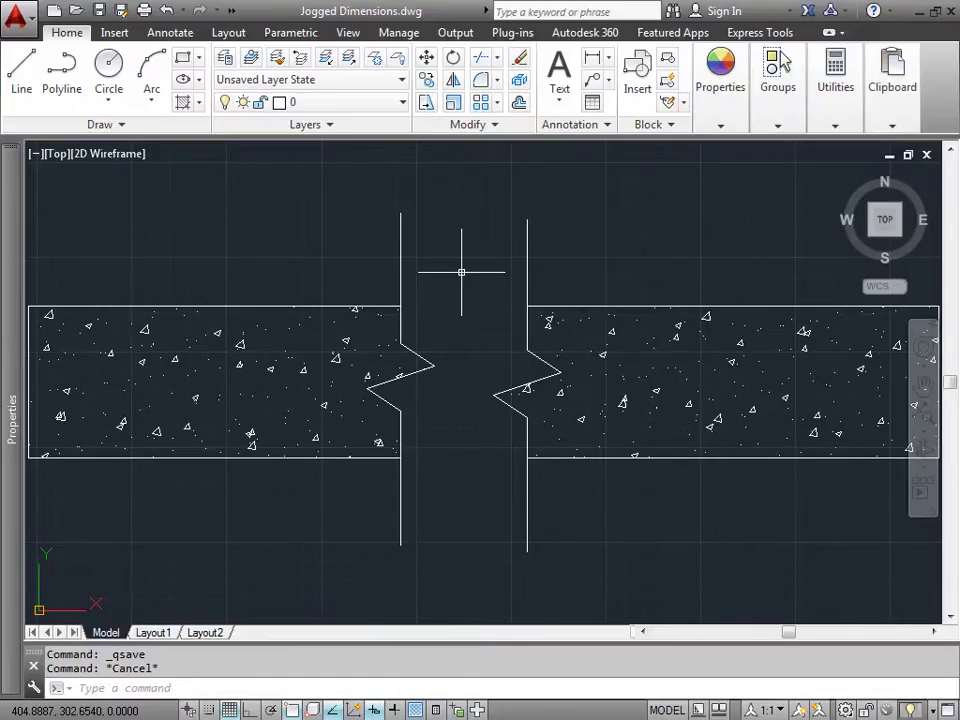
# Switch to the Annotate tab and open the drawing Jogged Dimensions.dwg.
pyautogui.click(178, 36)
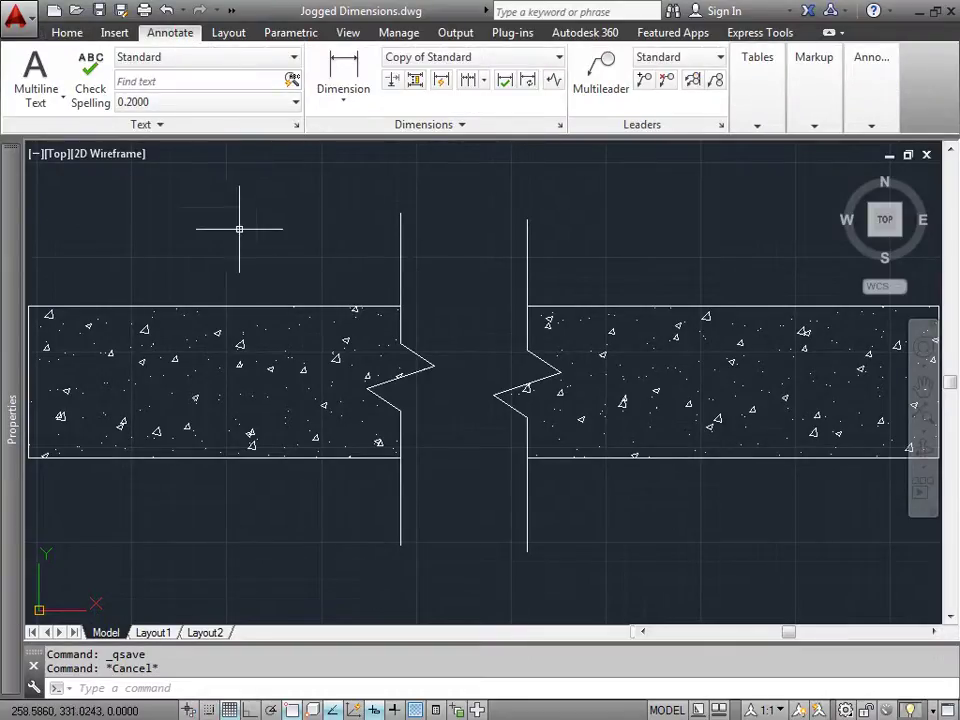
pyautogui.click(75, 11)
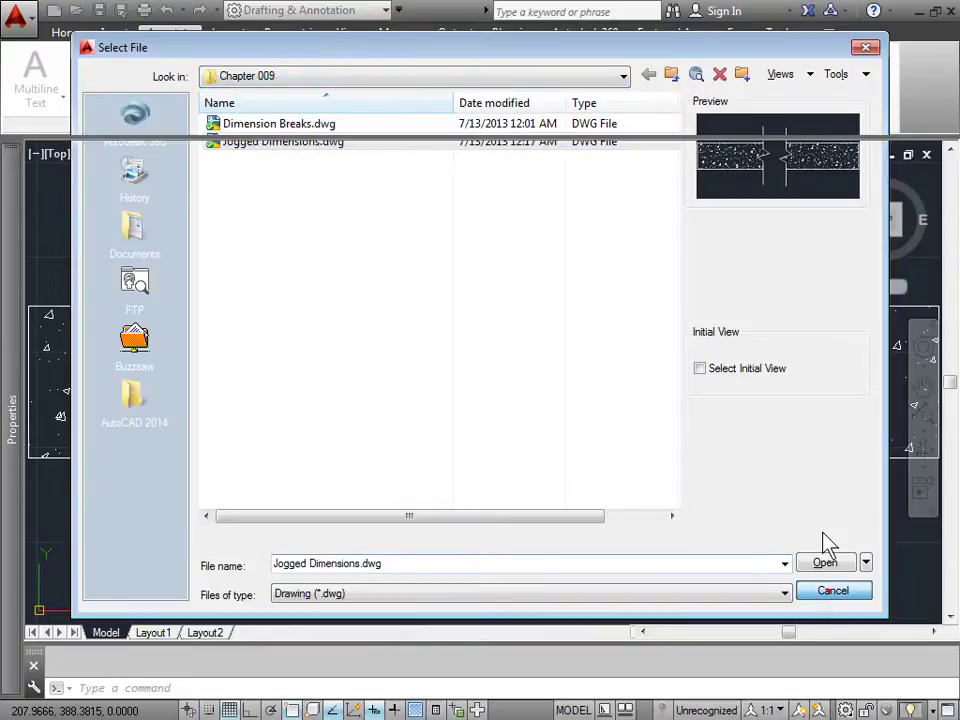
pyautogui.click(825, 562)
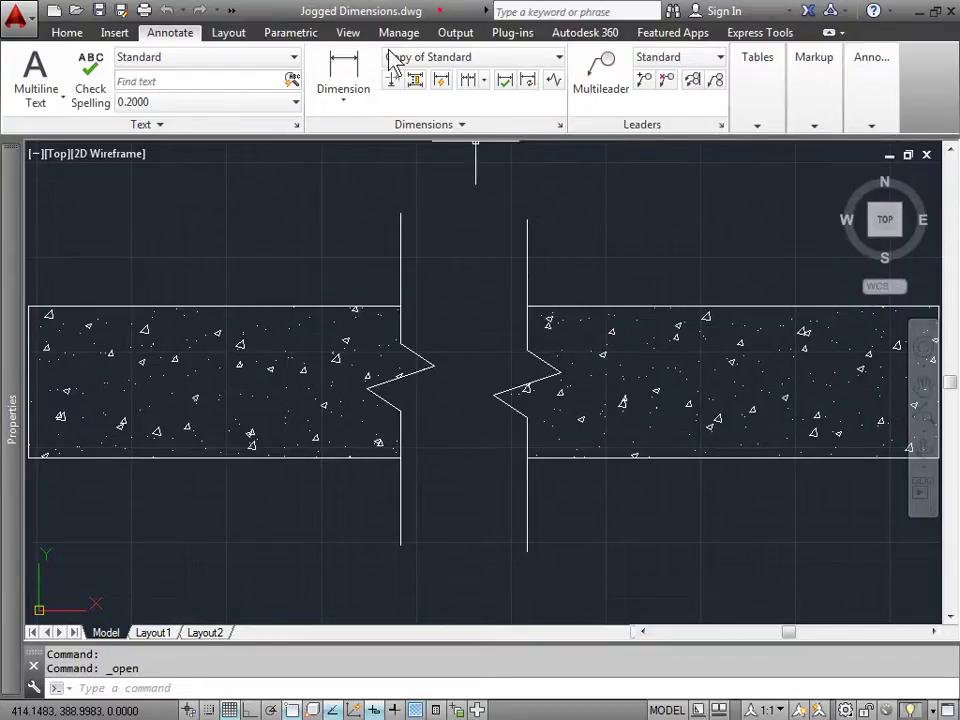
# Add a 600.0000 linear dimension between the slab's lower-left and lower-right corners, placed below it.
pyautogui.click(352, 86)
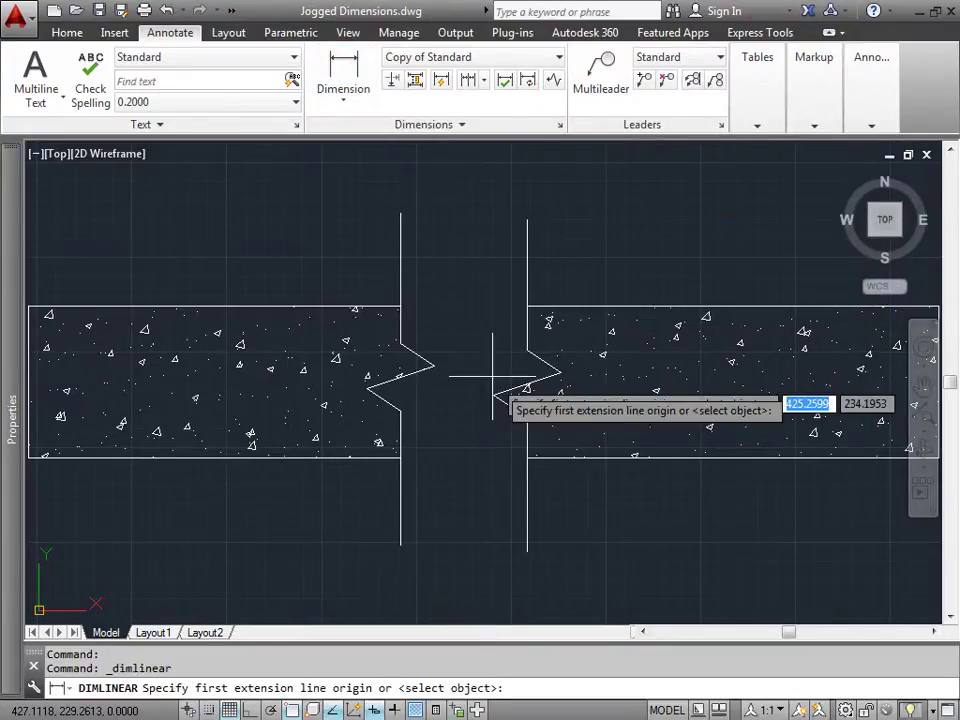
pyautogui.scroll(-4, 493, 383)
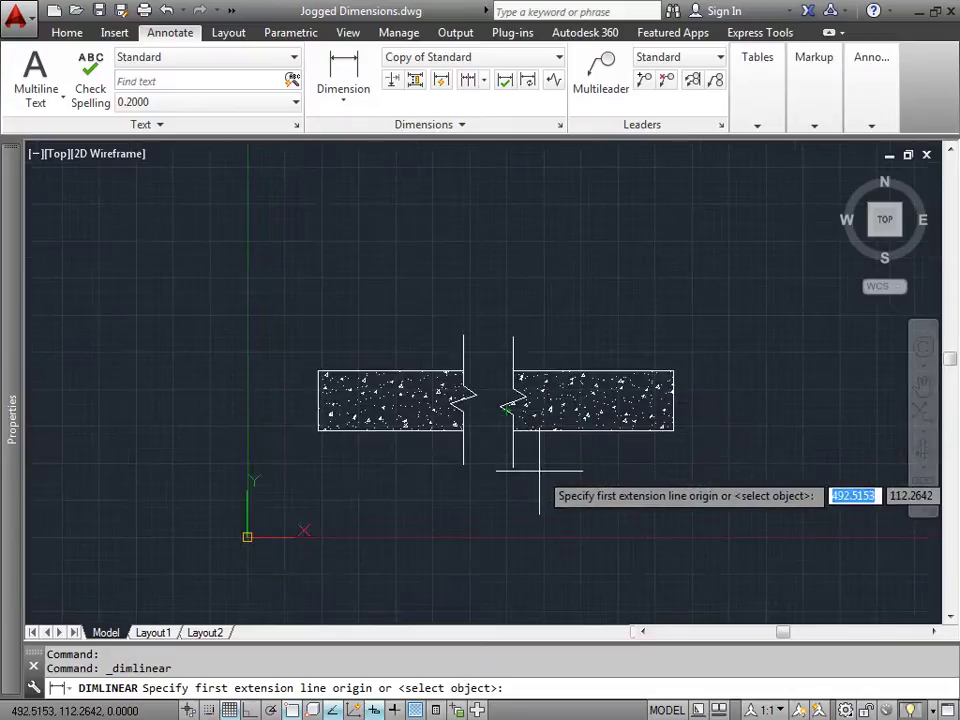
pyautogui.moveTo(539, 470); pyautogui.dragTo(523, 415, button='middle')
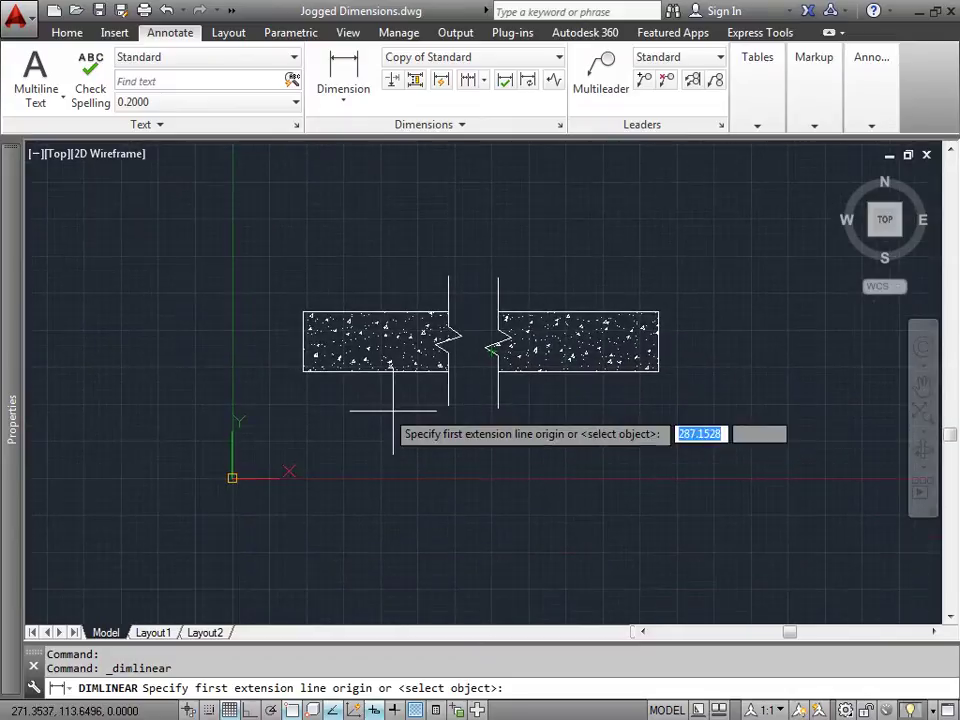
pyautogui.click(303, 372)
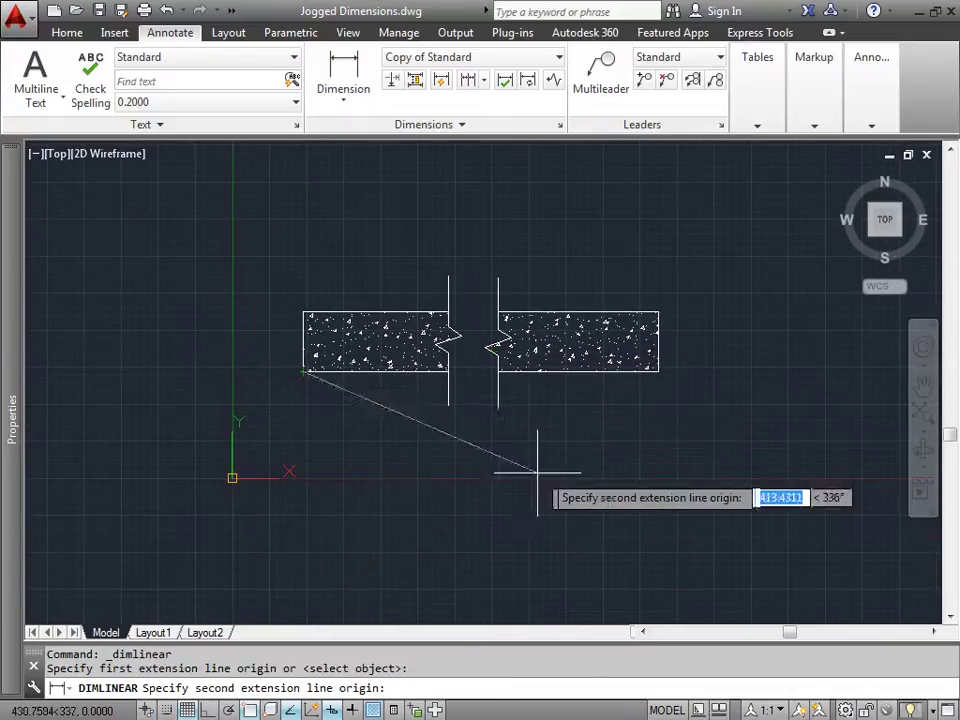
pyautogui.click(659, 372)
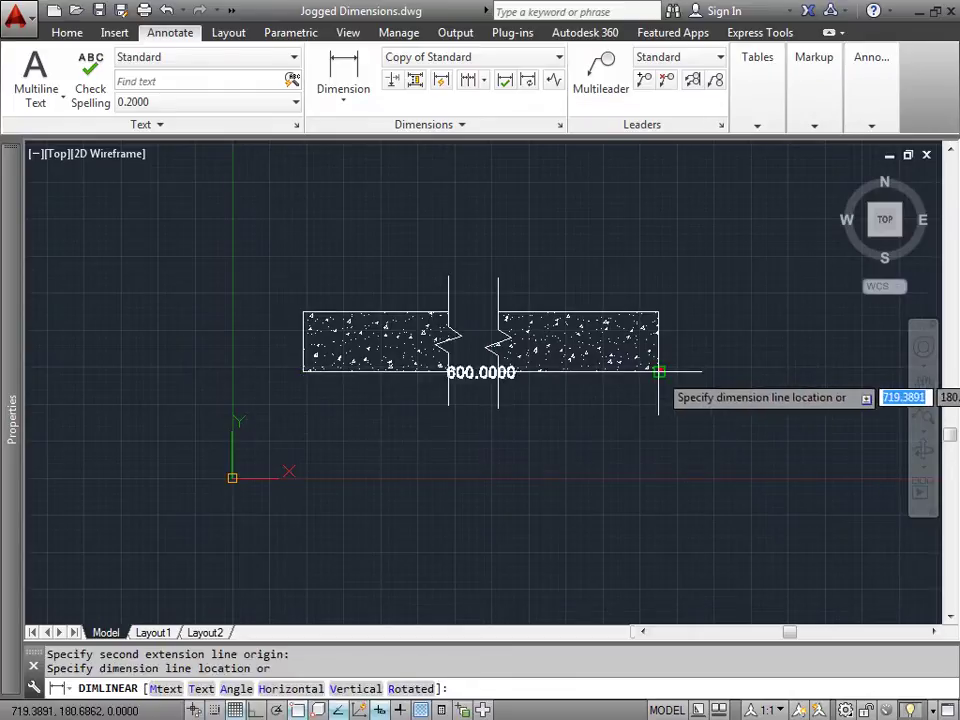
pyautogui.click(537, 433)
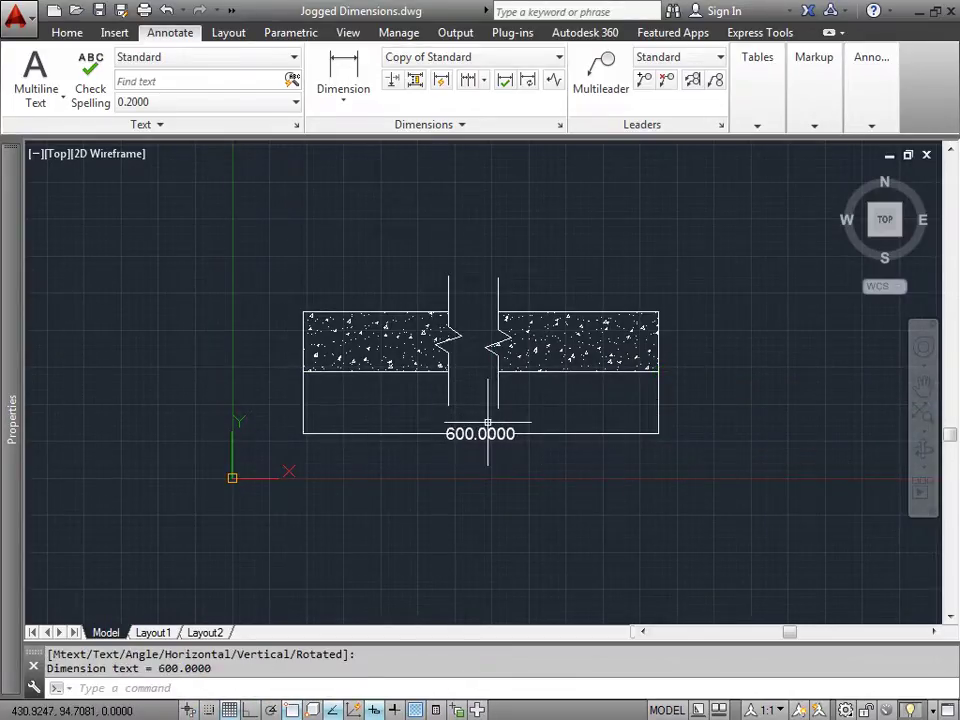
pyautogui.scroll(2, 499, 433)
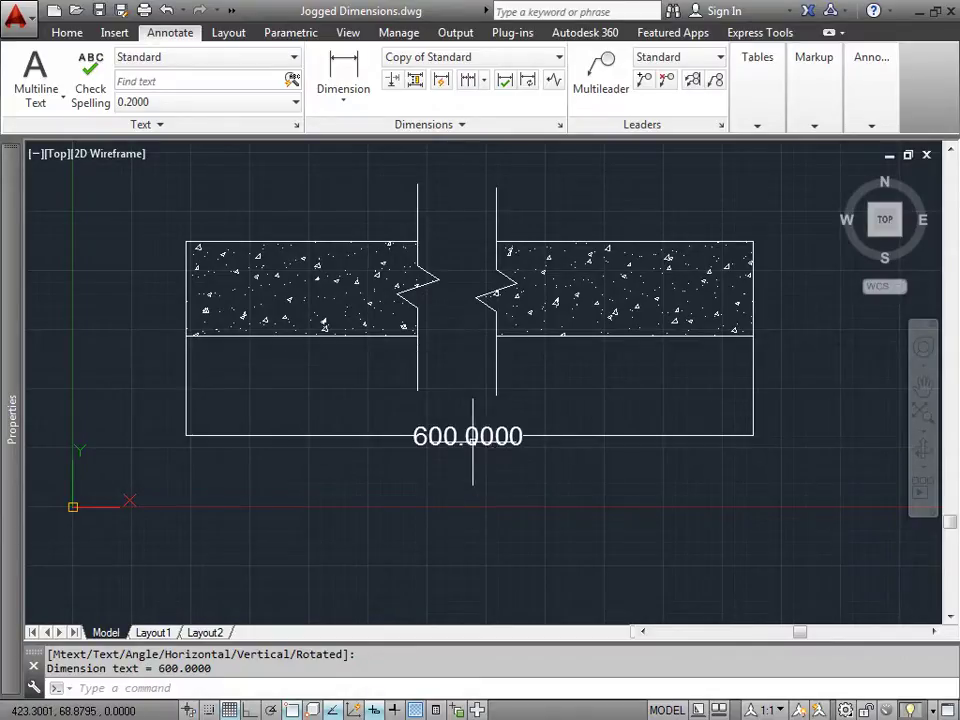
pyautogui.click(440, 437)
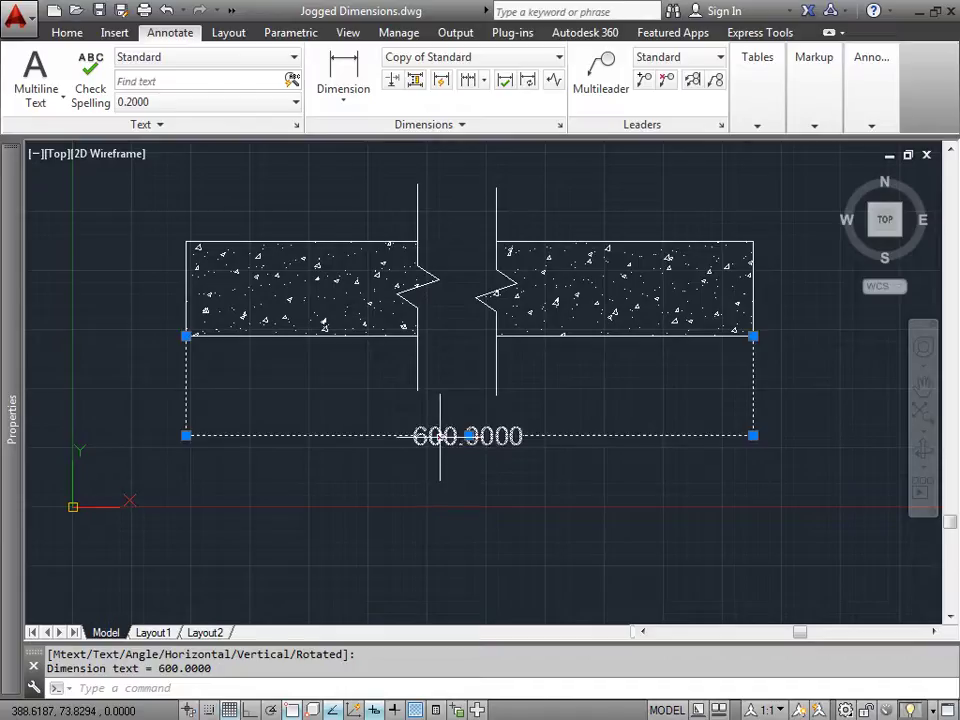
# Replace the dimension's 600.0000 text with 1000 in the text editor.
pyautogui.doubleClick(440, 437)
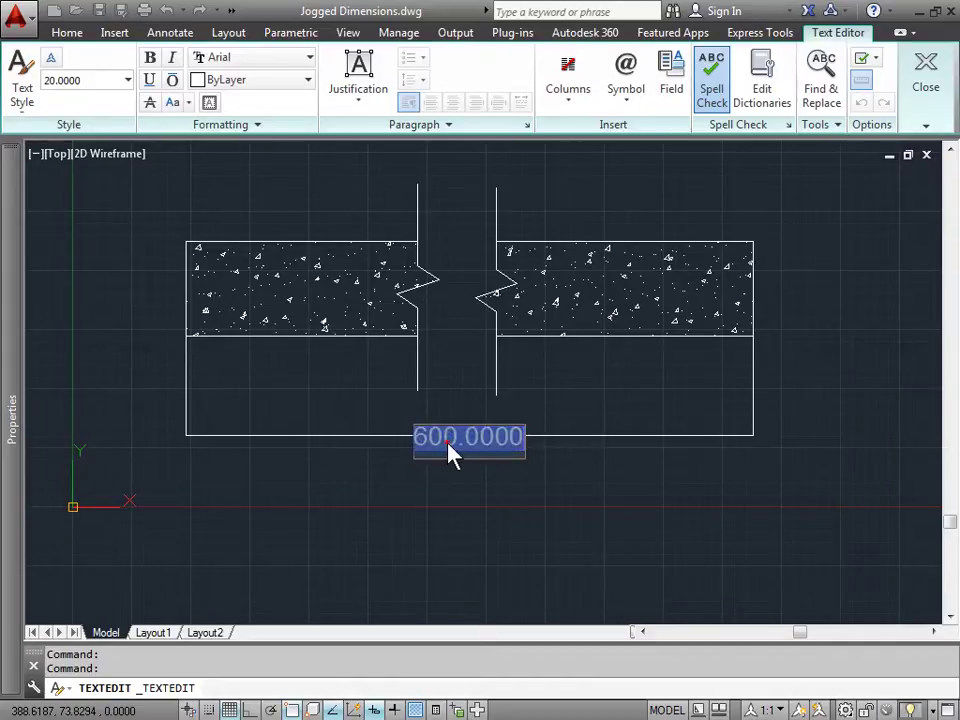
pyautogui.press('Delete')
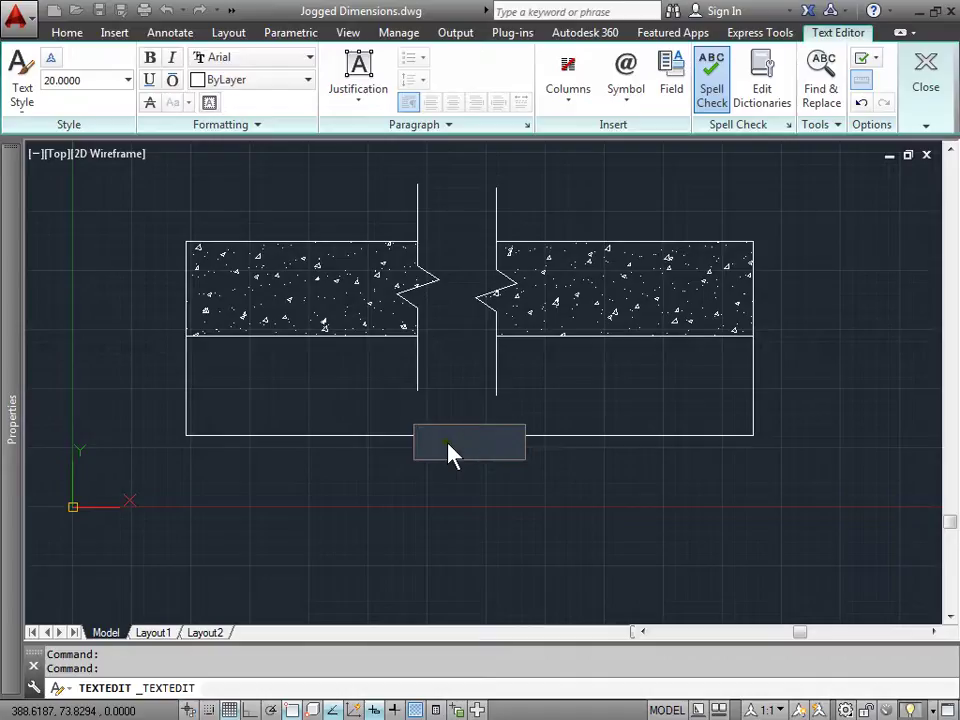
pyautogui.write('1000.000')
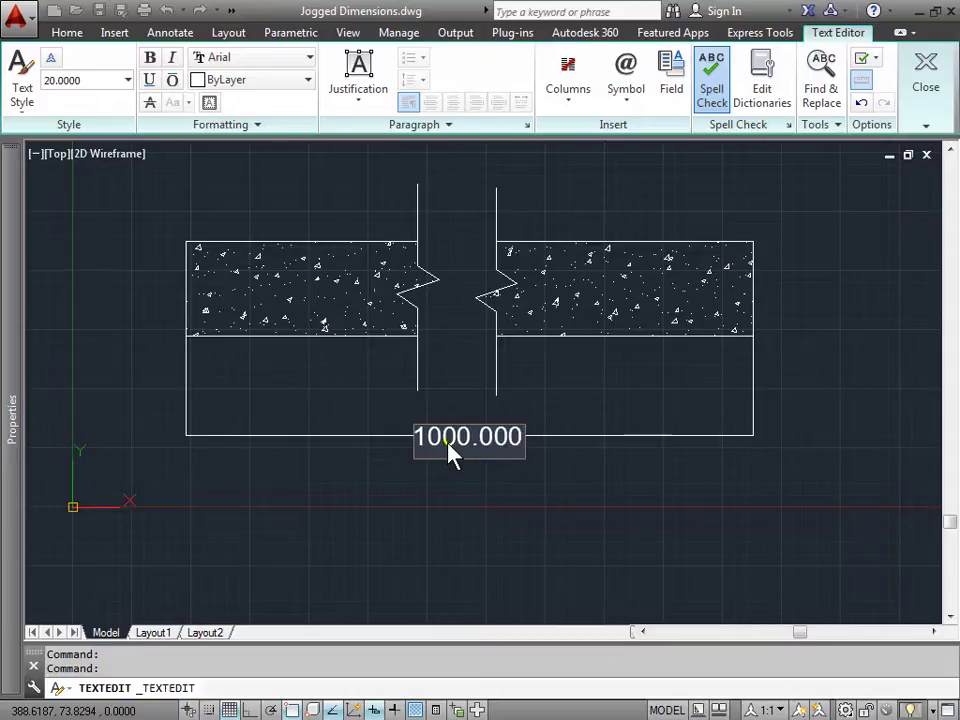
pyautogui.press('BackSpace')
pyautogui.press('BackSpace')
pyautogui.press('BackSpace')
pyautogui.press('BackSpace')
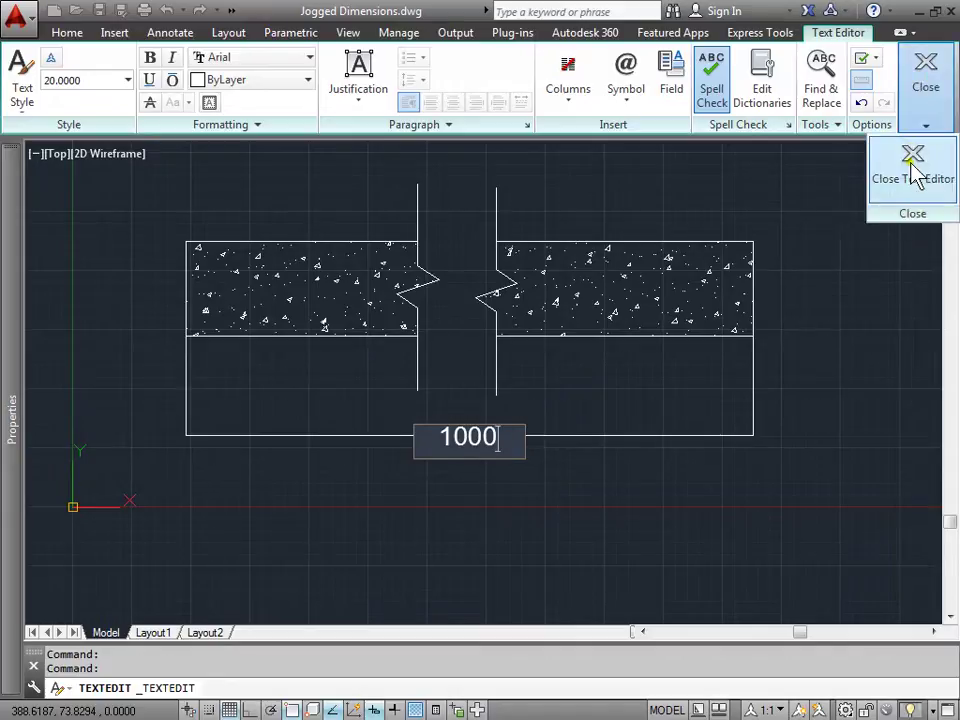
pyautogui.click(914, 175)
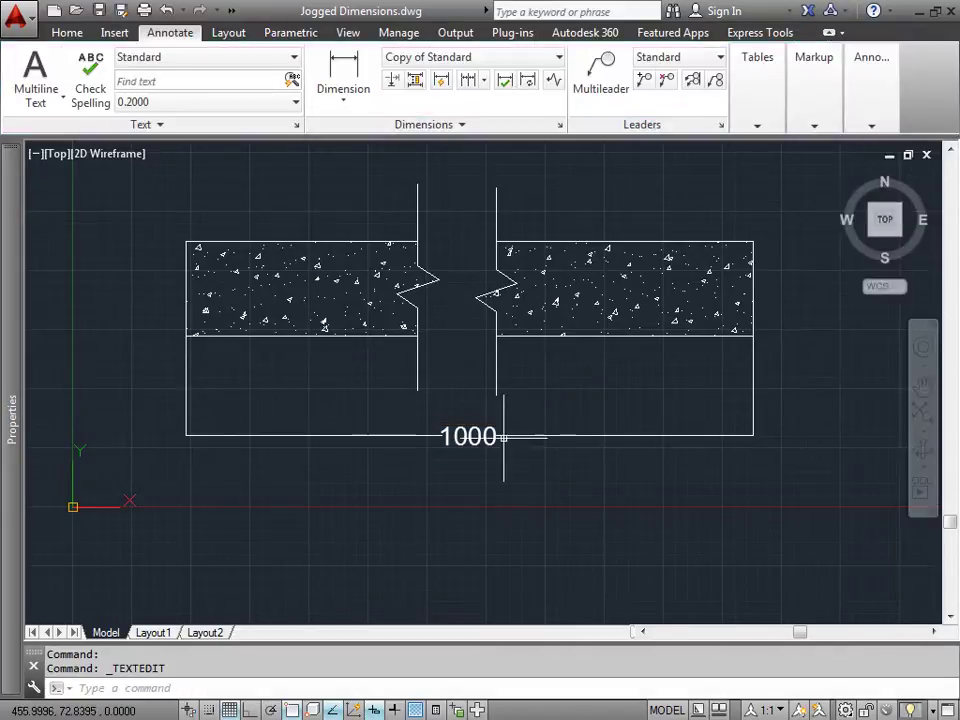
pyautogui.click(465, 436)
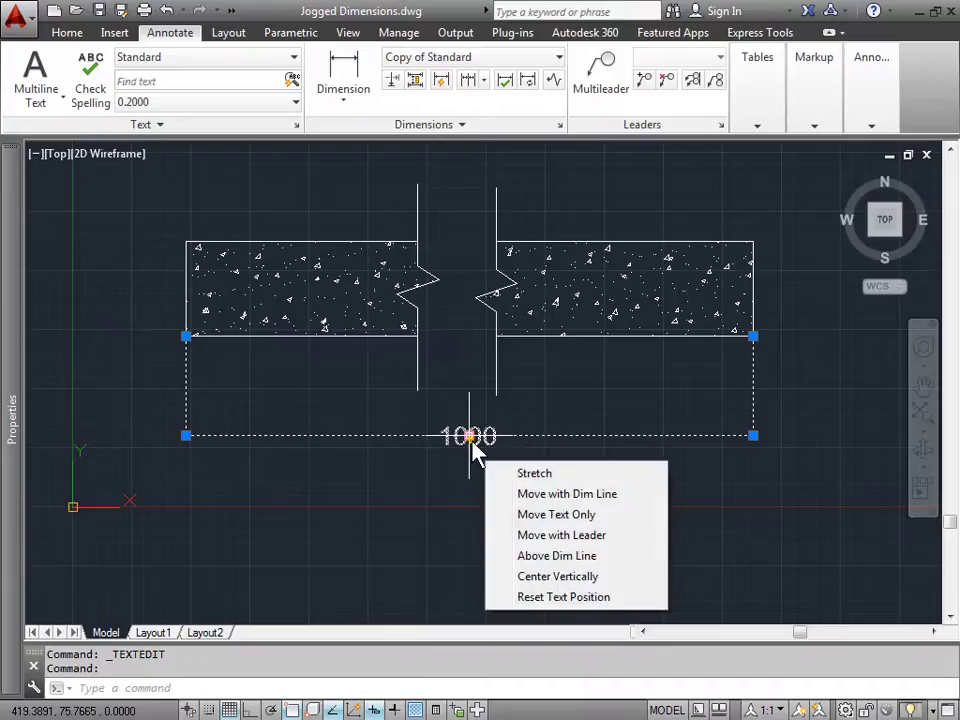
pyautogui.click(470, 437)
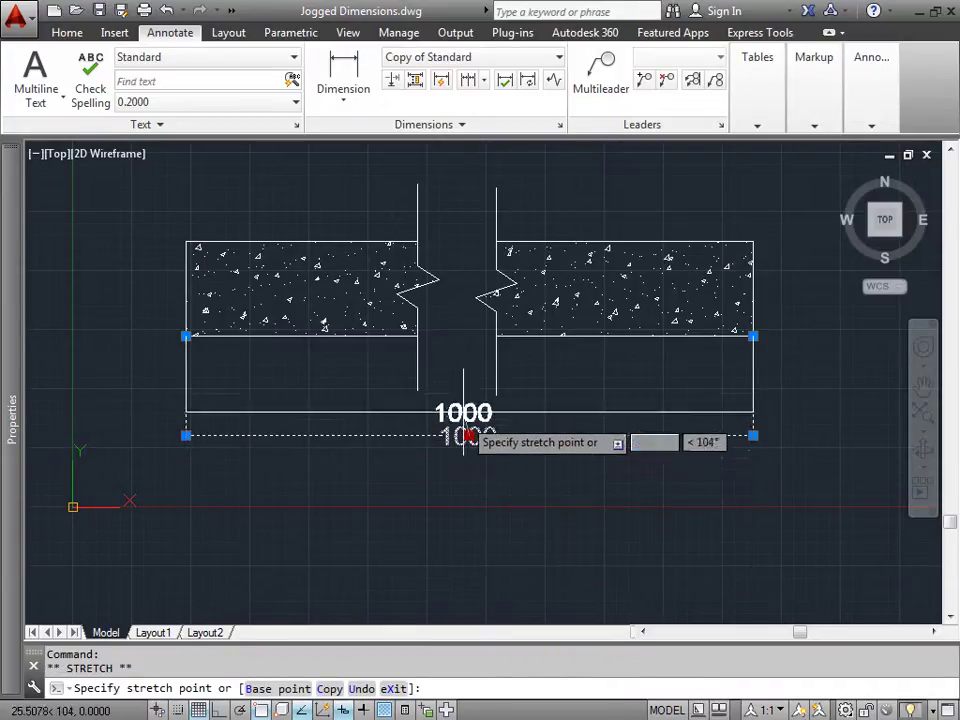
pyautogui.click(462, 437)
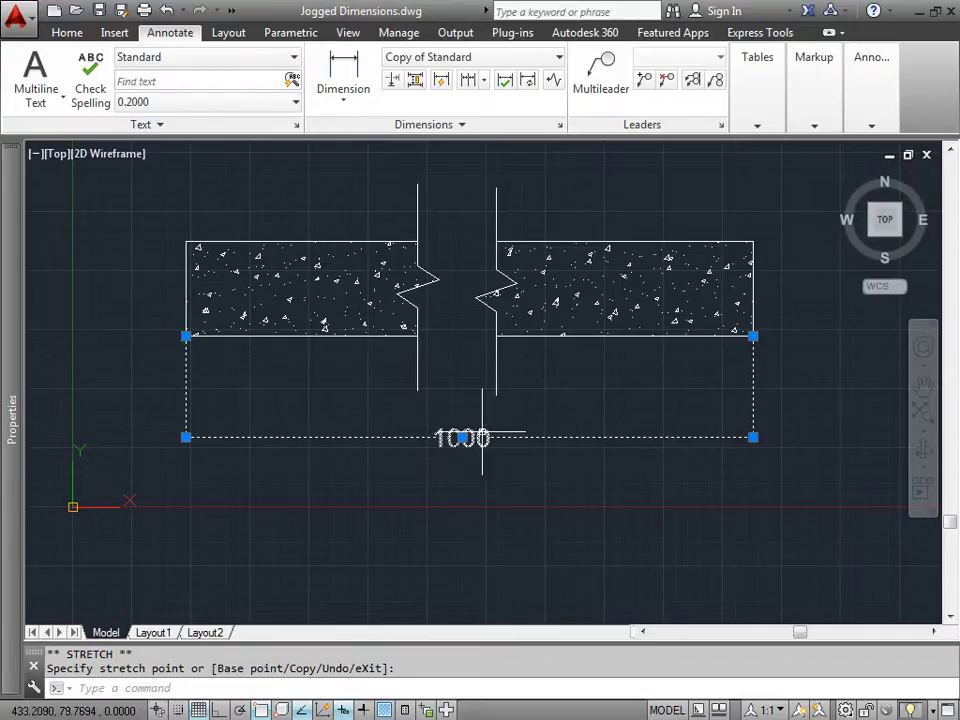
pyautogui.press('Escape')
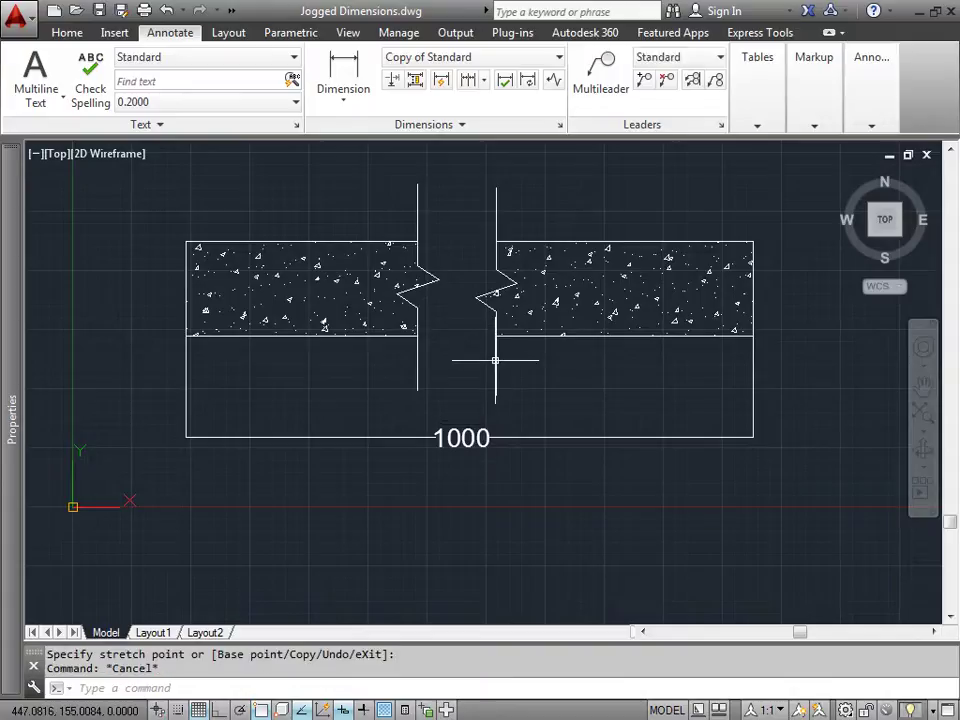
# Add a jog to the 1000 dimension line at a point left of its text.
pyautogui.click(556, 82)
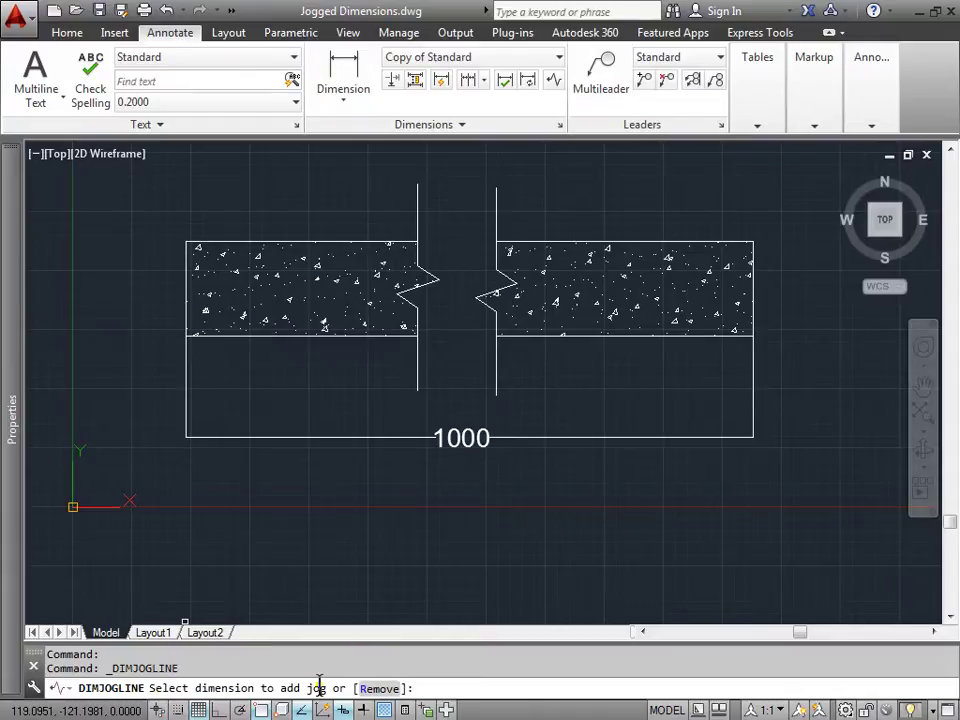
pyautogui.click(428, 437)
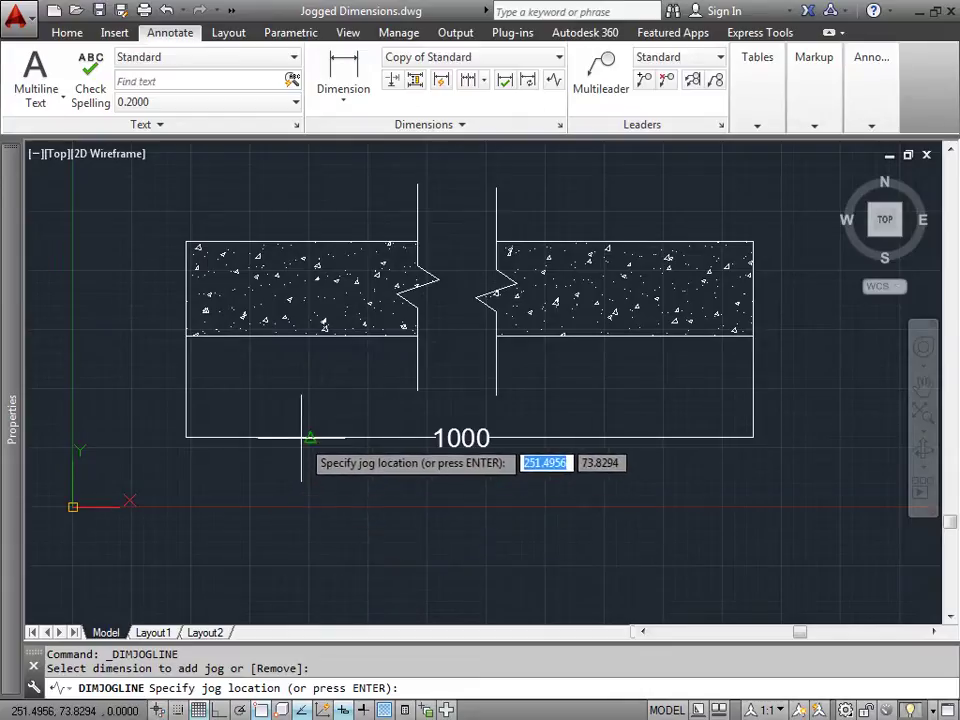
pyautogui.click(310, 437)
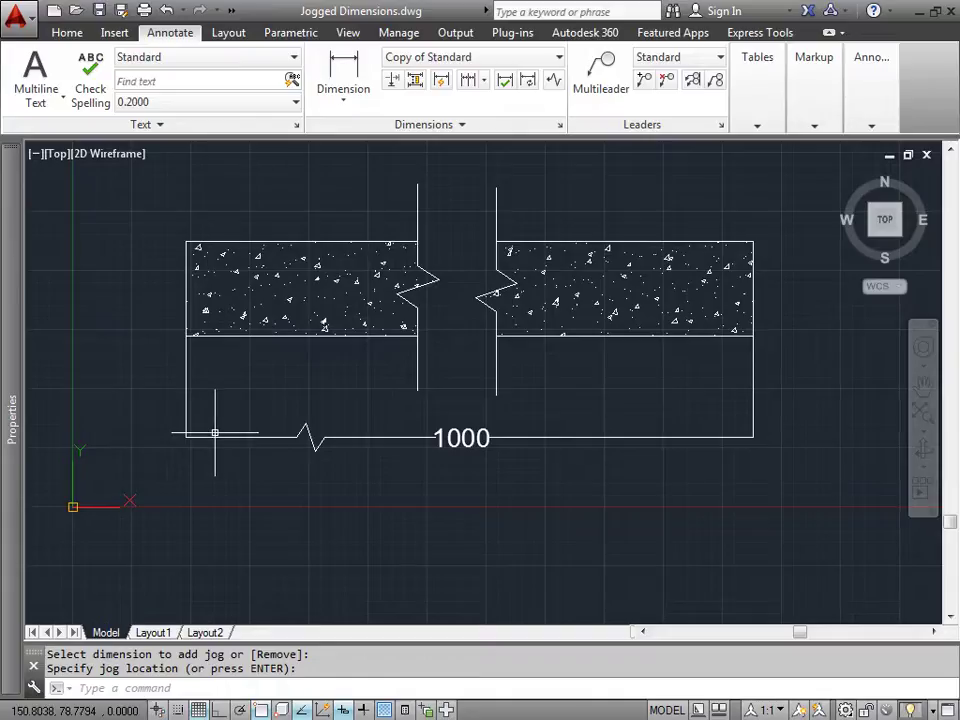
# Remove the existing jog and add a new jog on the right part of the 1000 dimension.
pyautogui.click(554, 81)
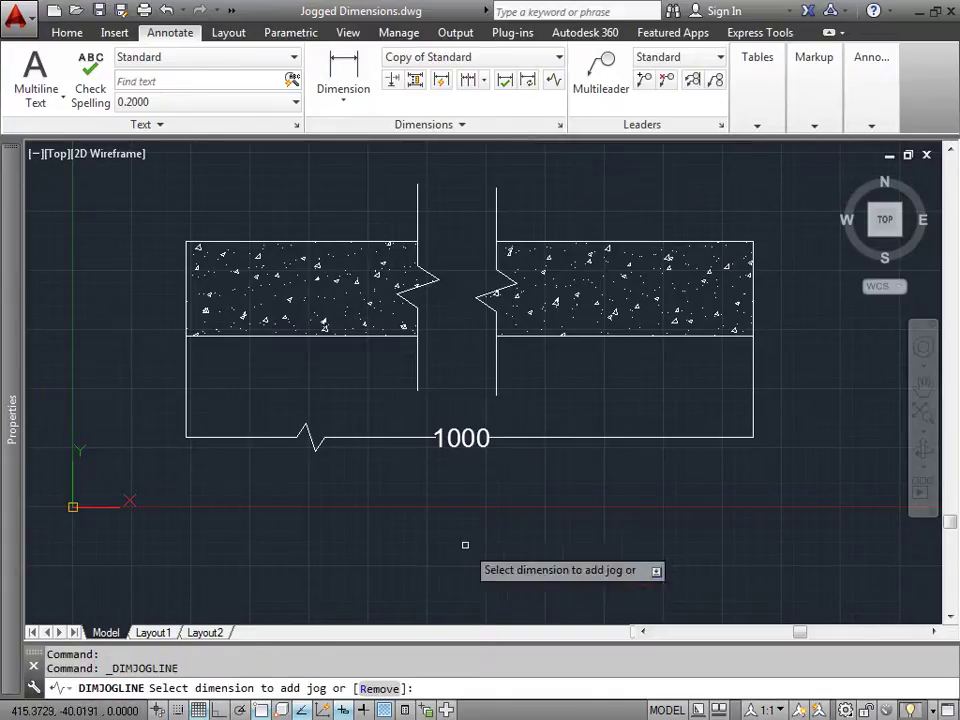
pyautogui.click(378, 690)
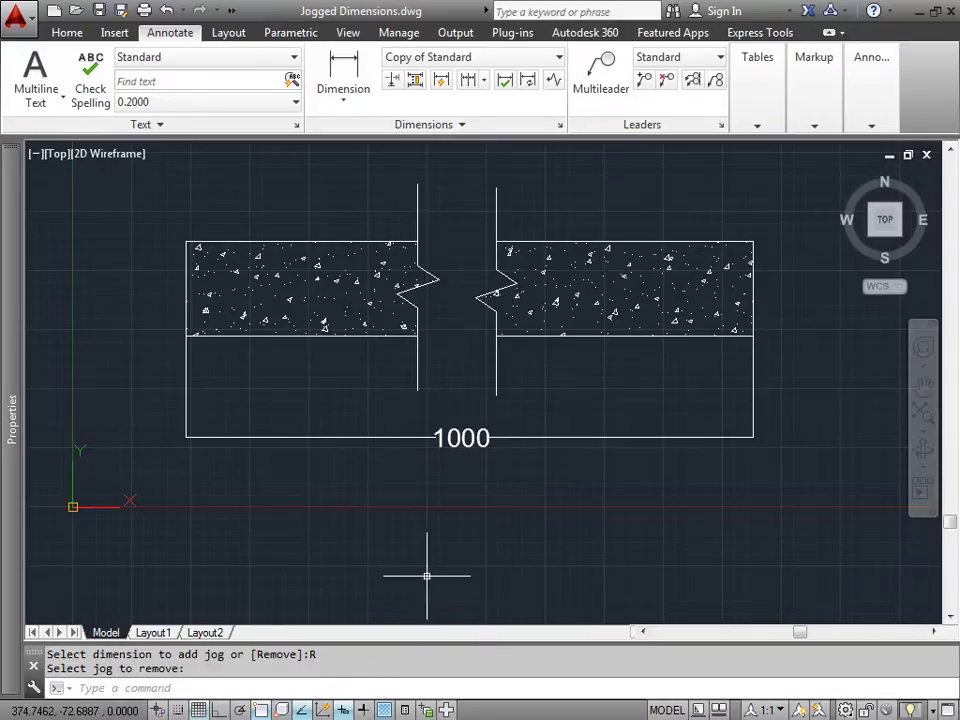
pyautogui.click(555, 90)
pyautogui.click(462, 439)
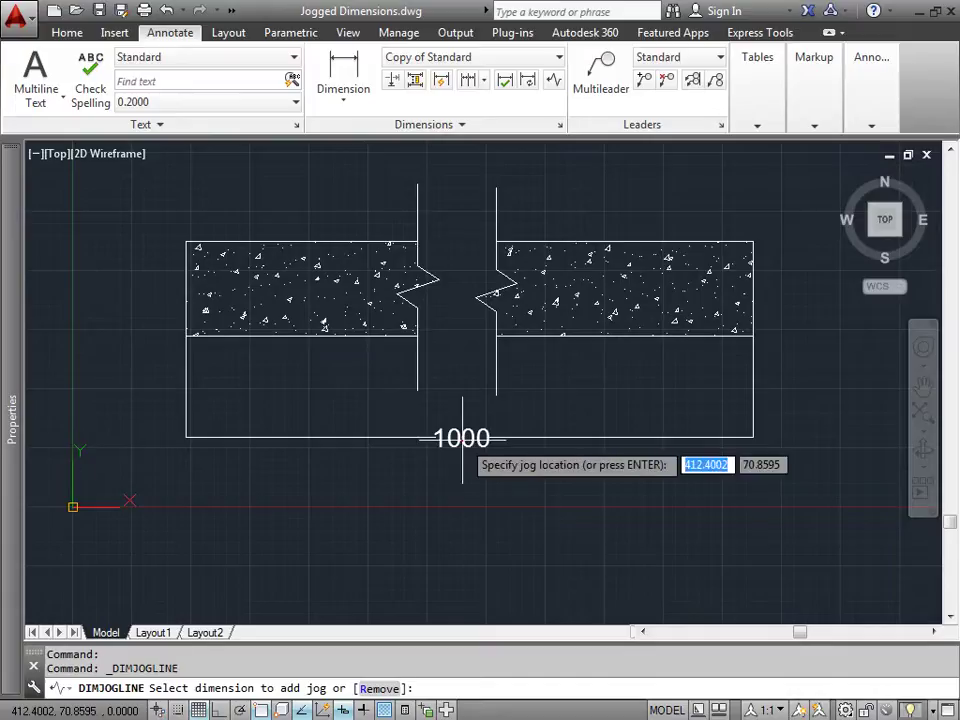
pyautogui.click(620, 438)
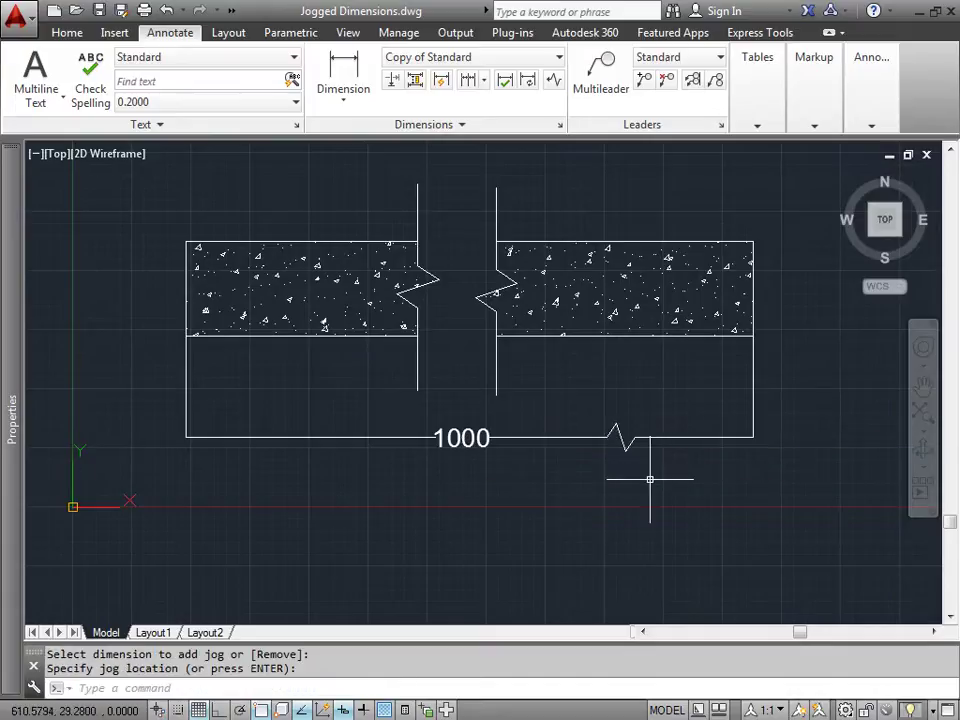
# Slide the jog just right of the slab gap and move the 1000 text leftward.
pyautogui.click(620, 436)
pyautogui.click(620, 437)
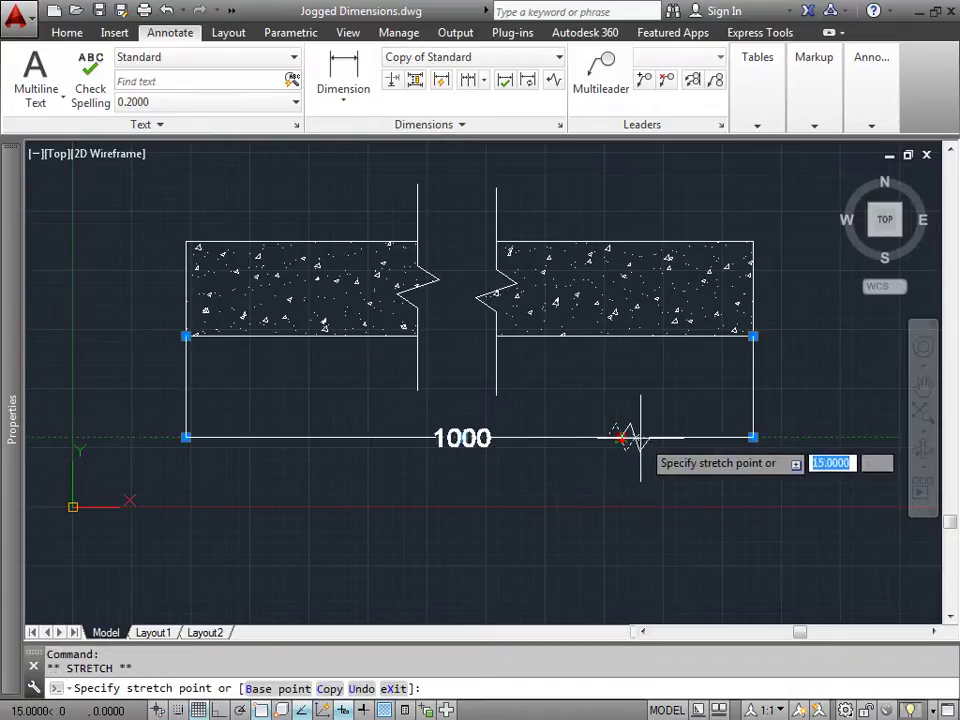
pyautogui.click(538, 437)
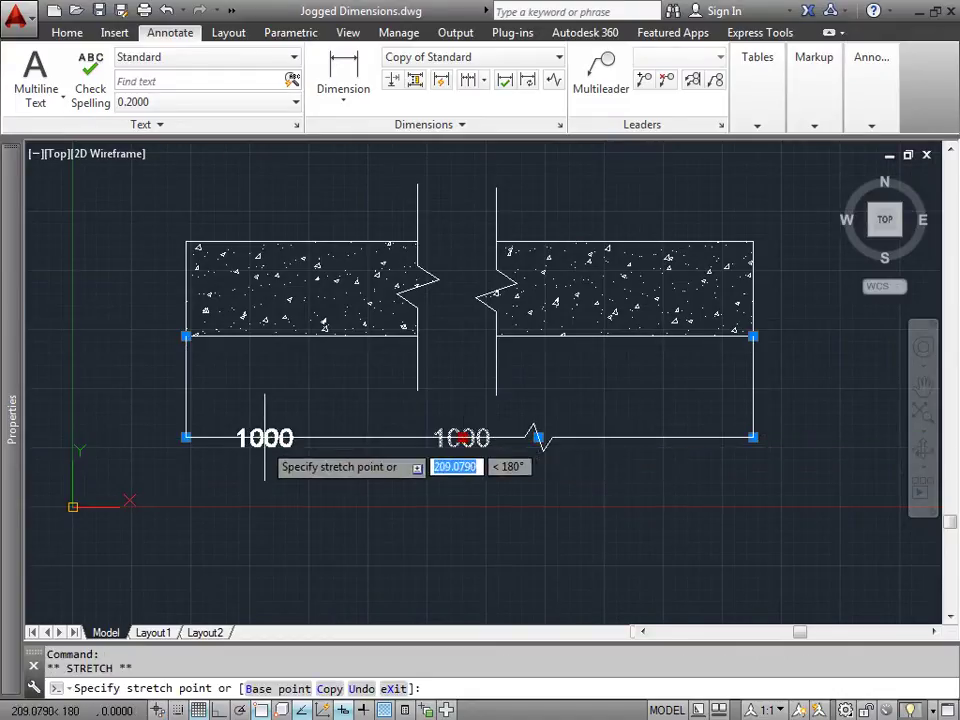
pyautogui.click(351, 437)
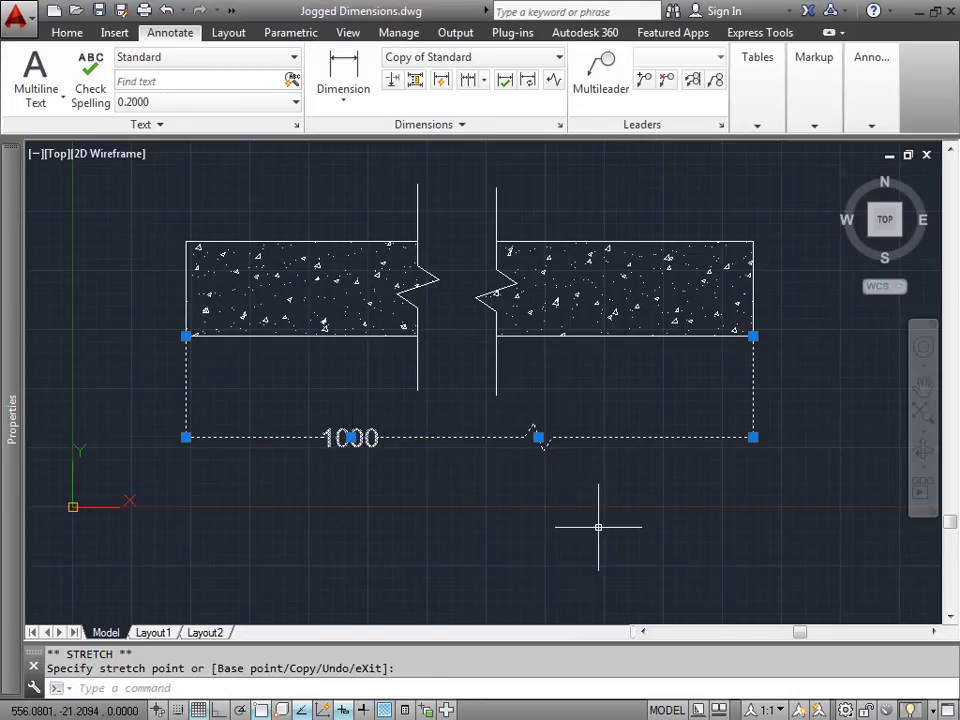
pyautogui.press('Escape')
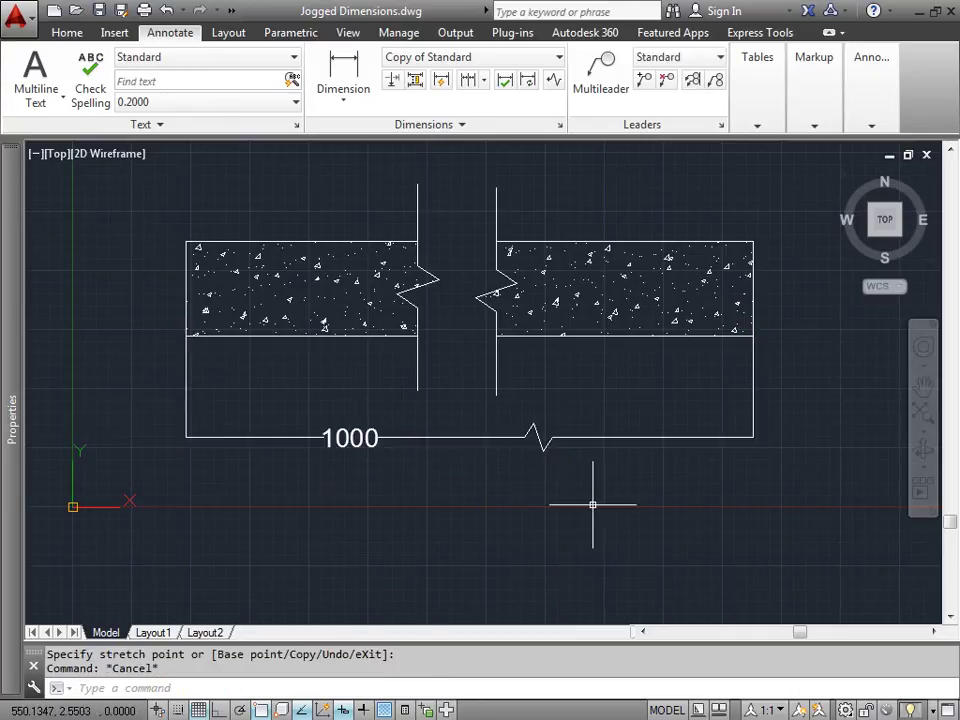